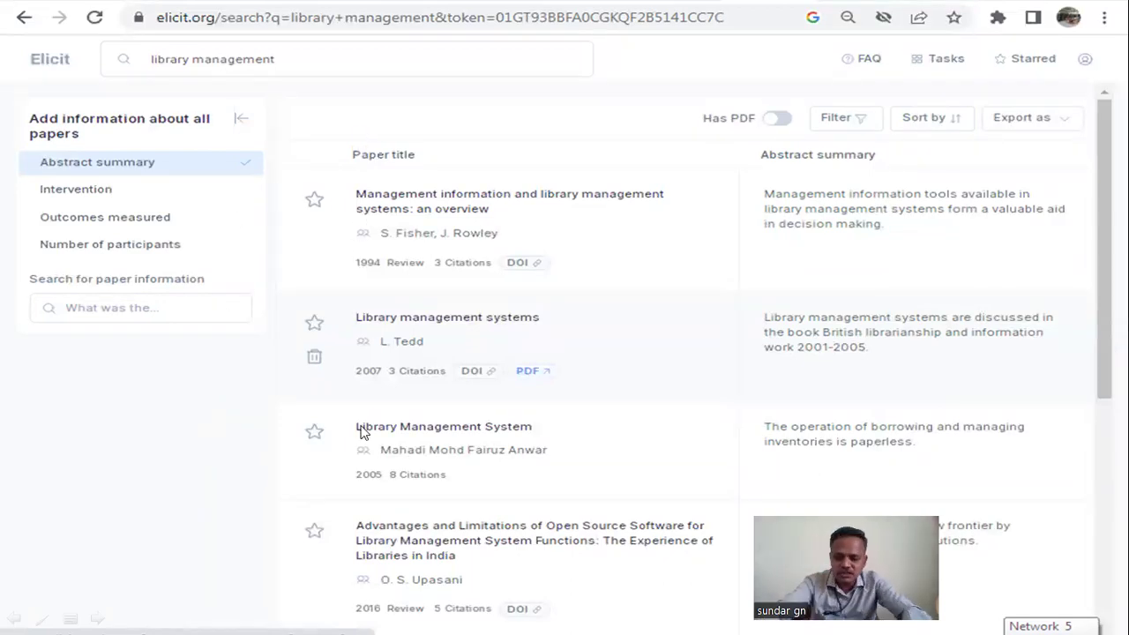
Exit the slideshow, switch to Chrome, and log in to Elicit with a Google account.
key("Escape")
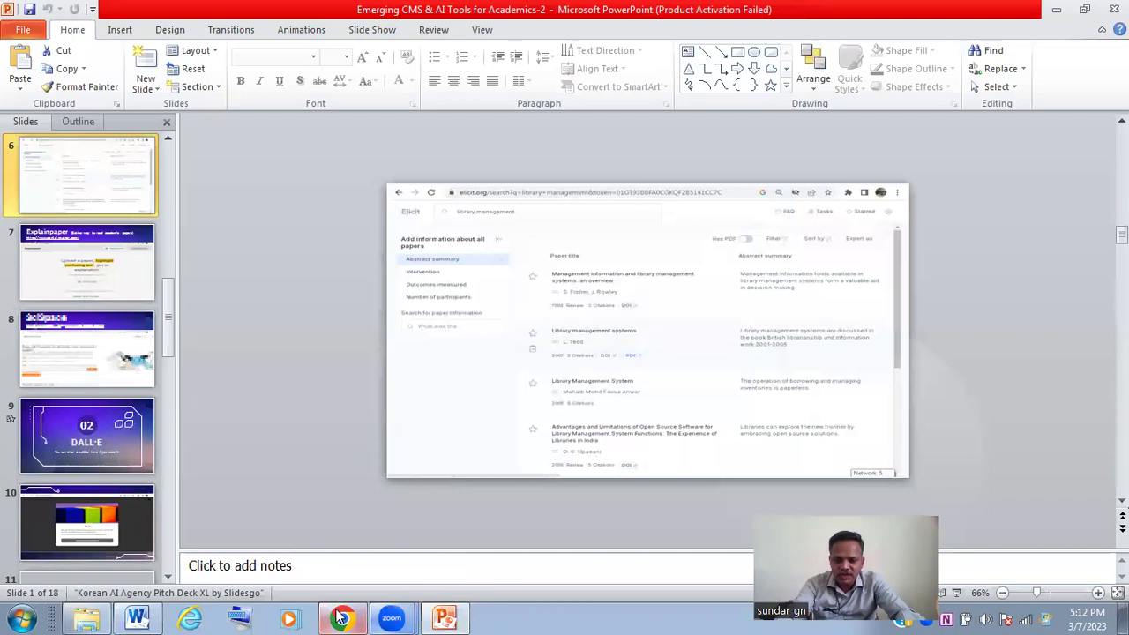
left_click(342, 617)
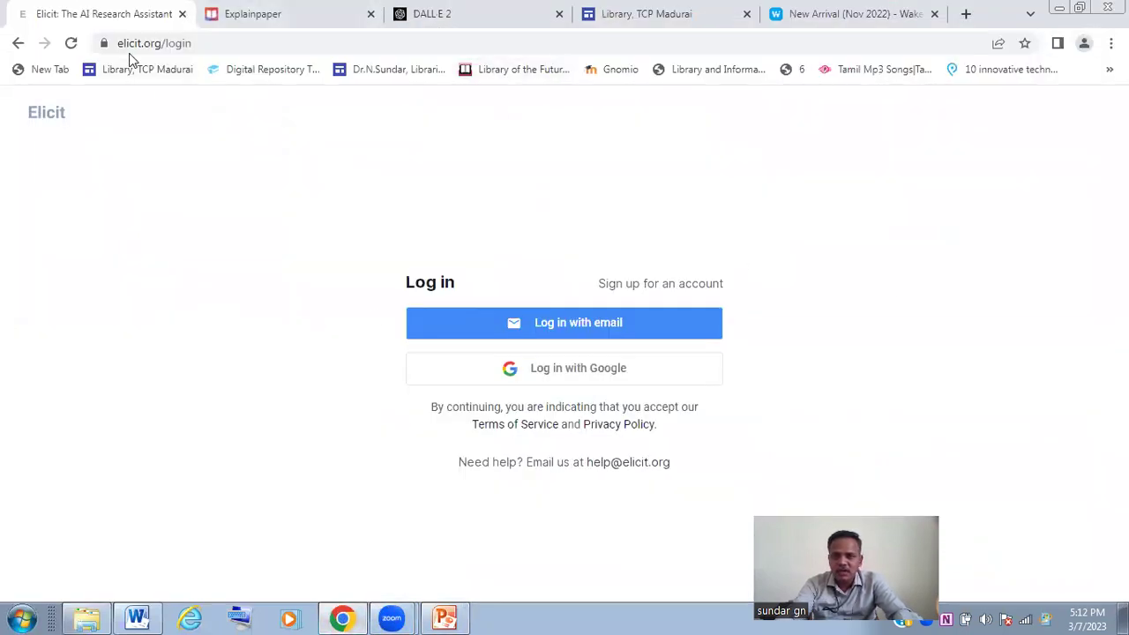
left_click(177, 43)
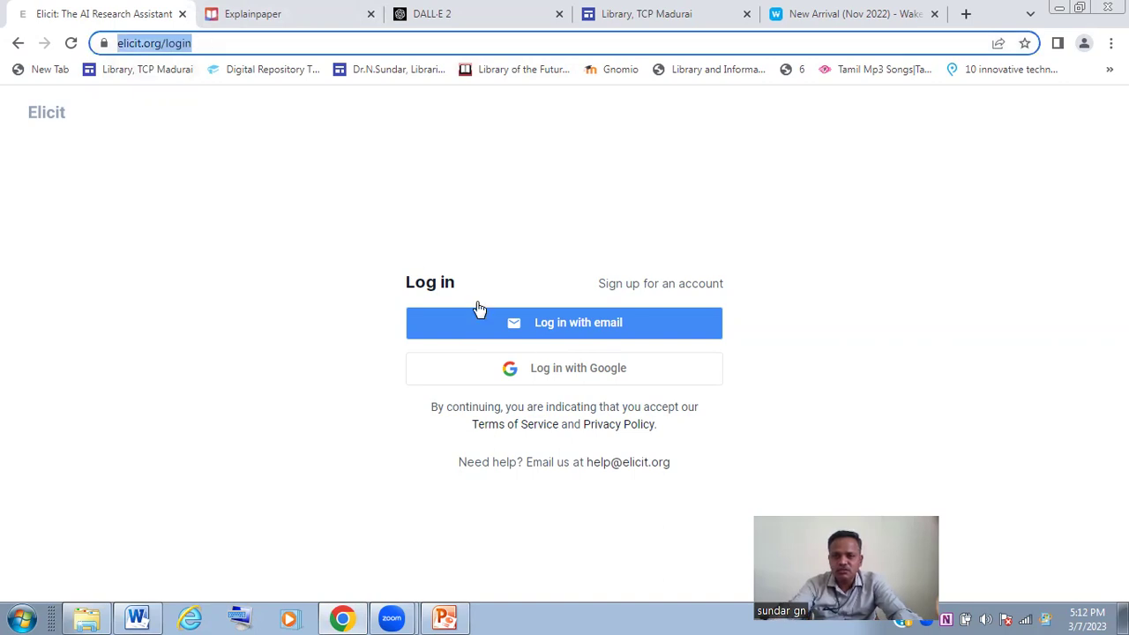
left_click(574, 381)
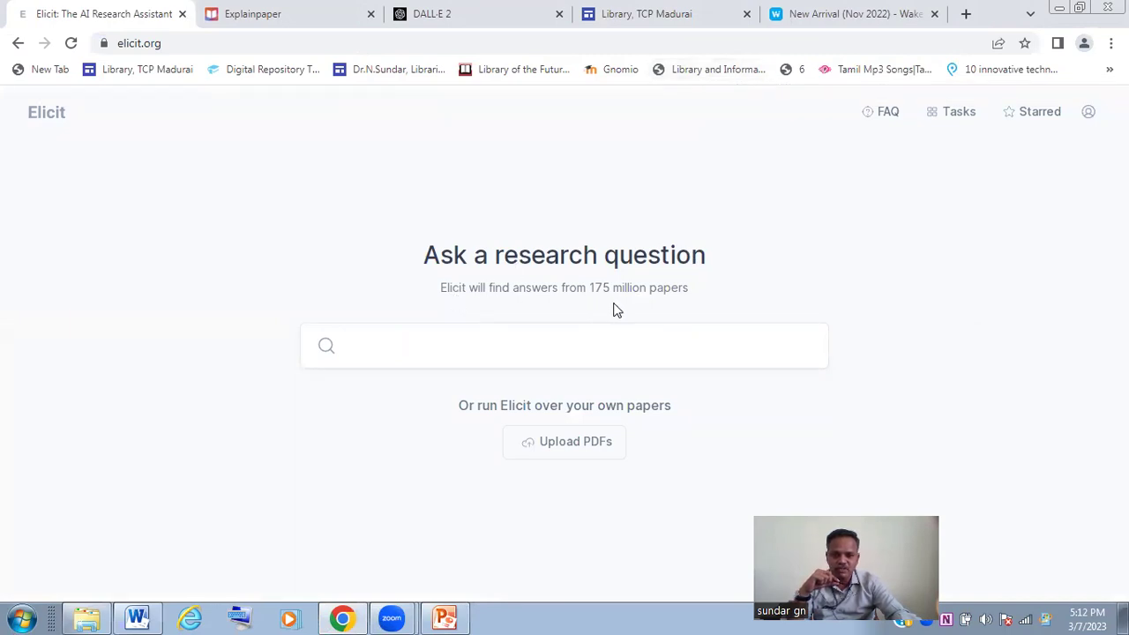
Search Elicit's papers for "information management".
left_click(672, 342)
left_click(501, 516)
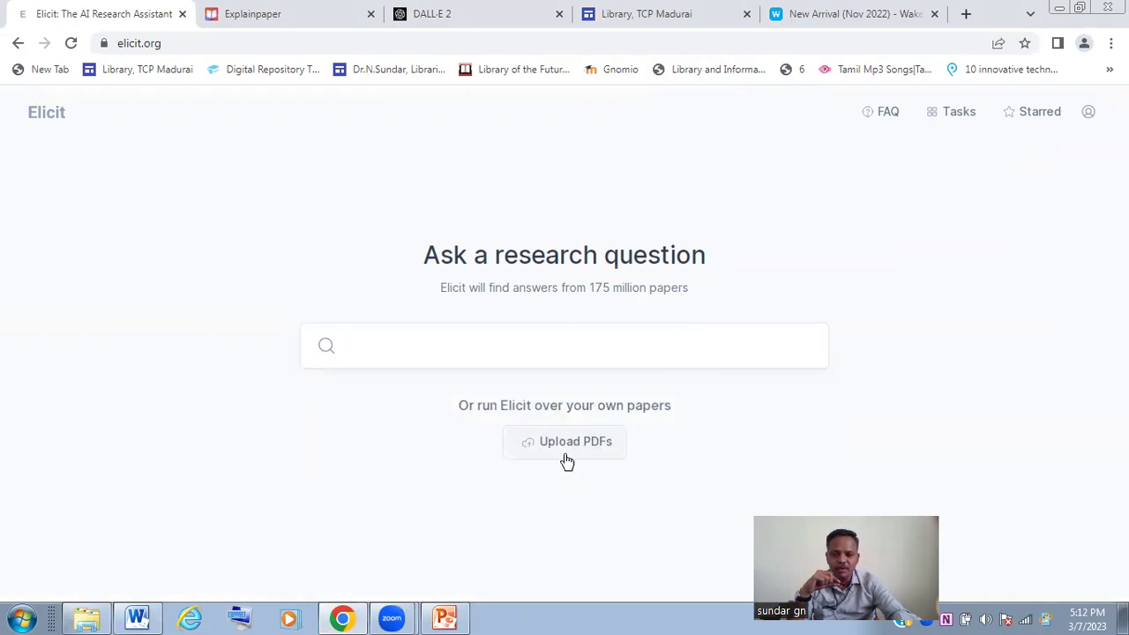
left_click(396, 364)
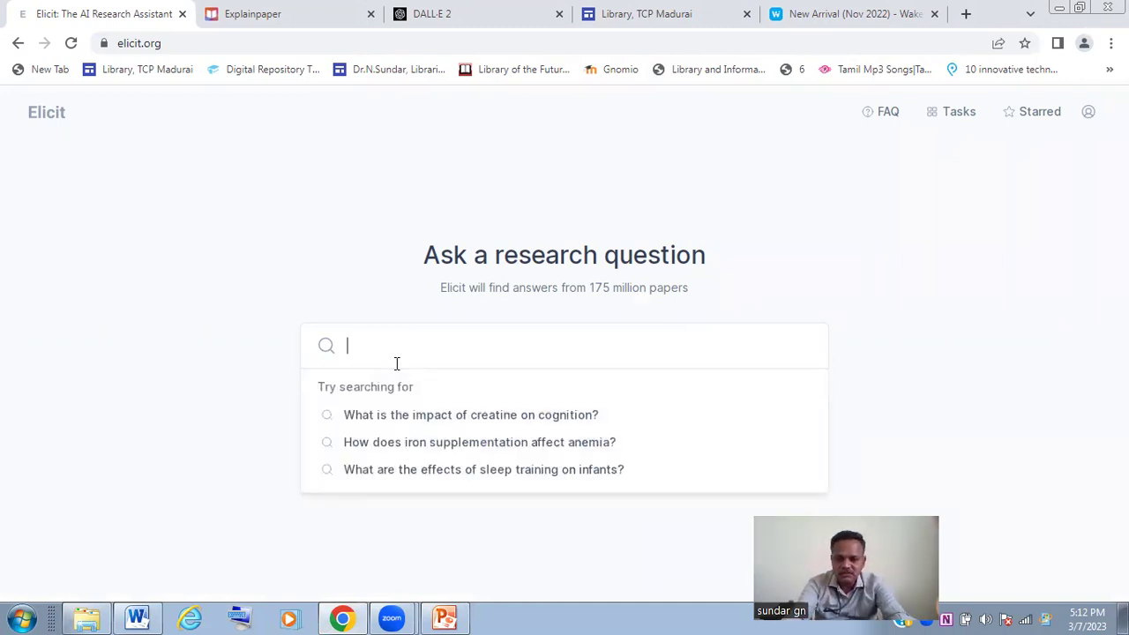
type("in")
key("BackSpace")
key("BackSpace")
type("in")
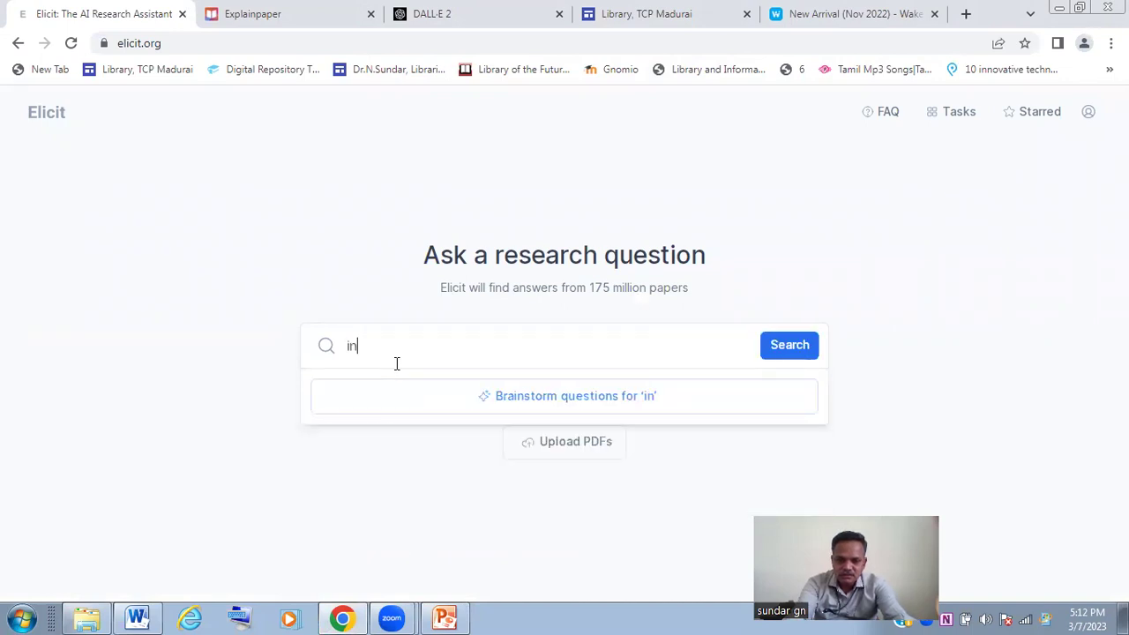
type("formation manageen")
key("BackSpace")
key("BackSpace")
type("ment")
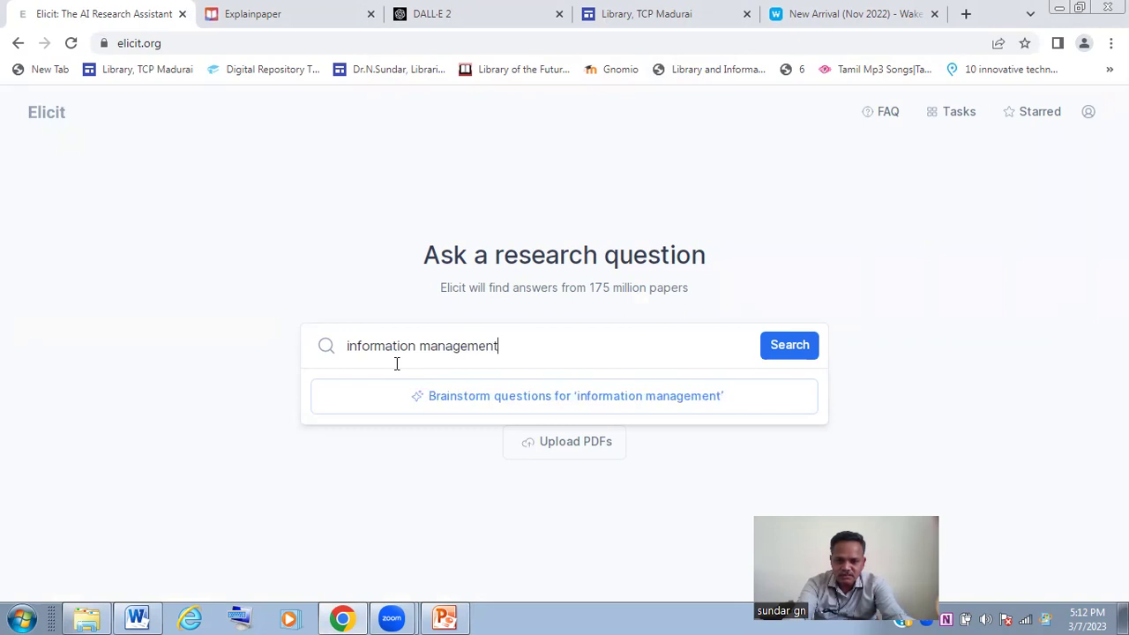
key("BackSpace")
key("BackSpace")
key("BackSpace")
key("BackSpace")
type("ment")
key("Return")
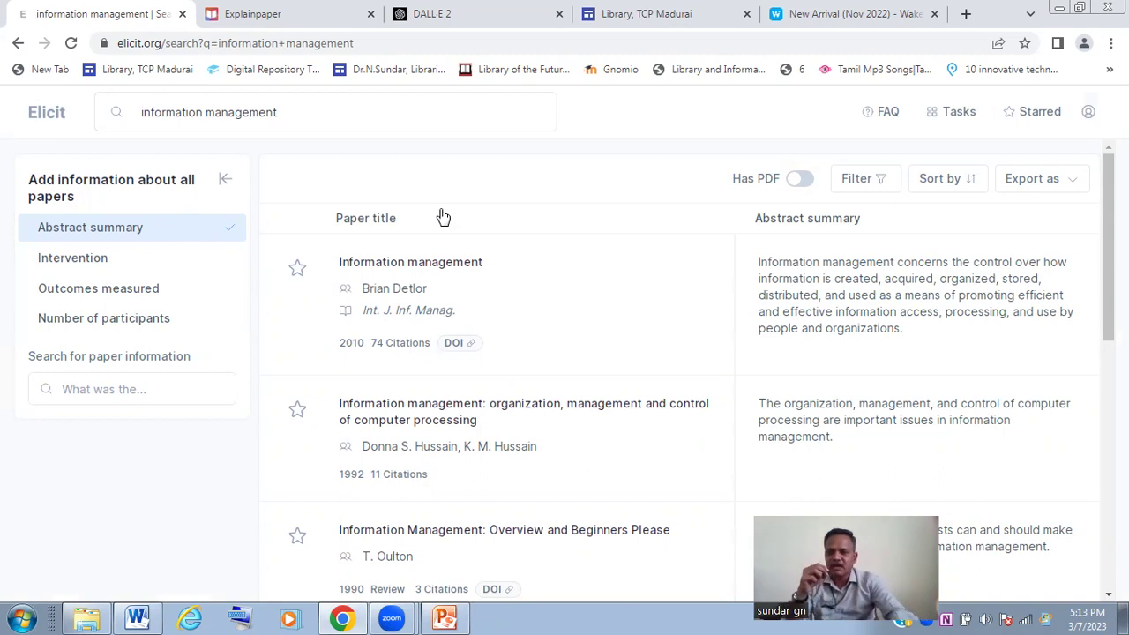
Examine the error message above the results and the options in the account menu.
left_click(94, 232)
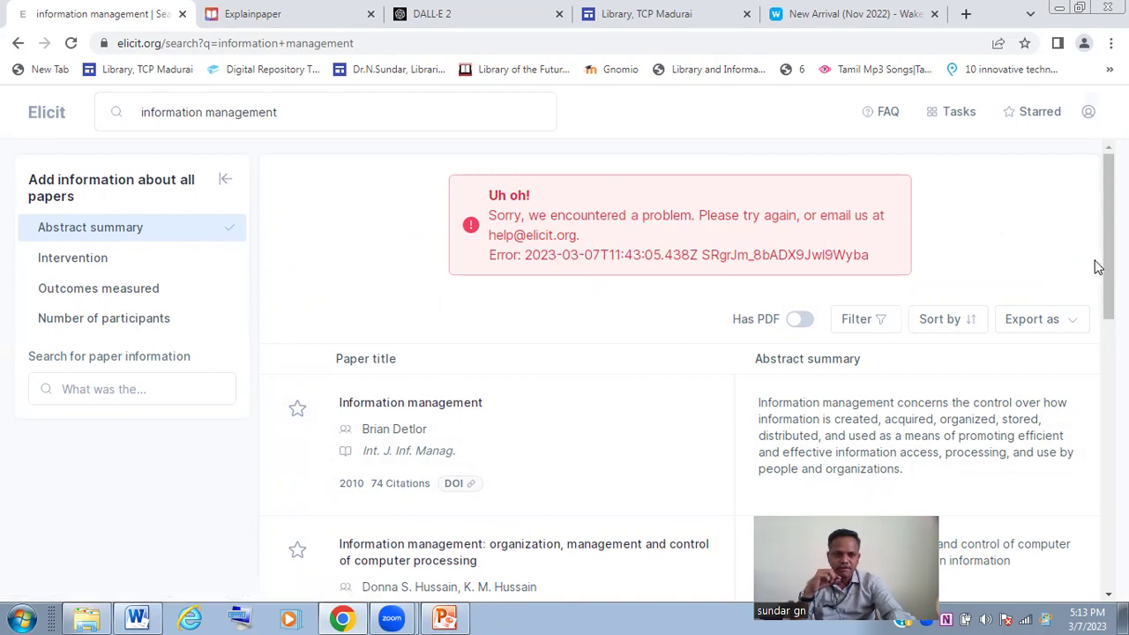
left_click_drag(870, 254, 488, 215)
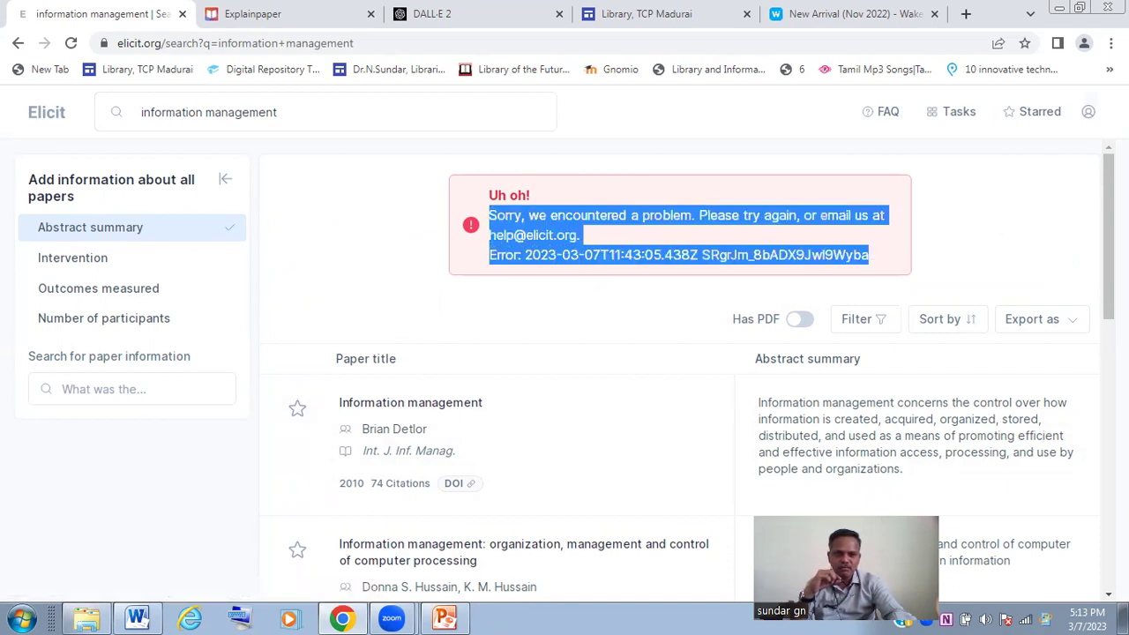
left_click(956, 179)
left_click(1089, 119)
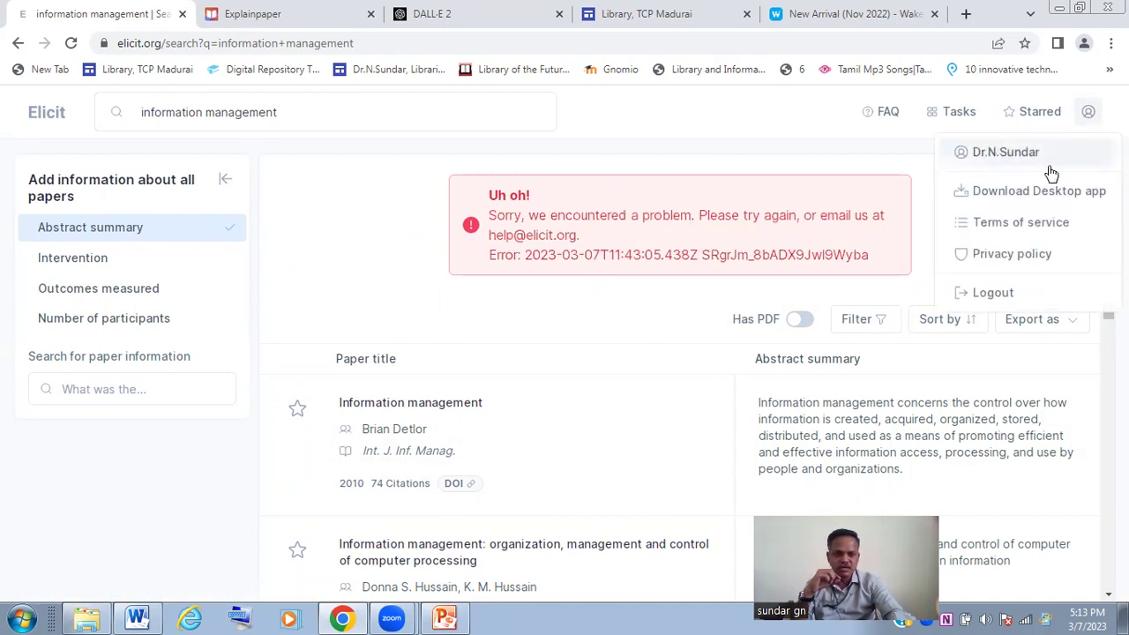
left_click(663, 348)
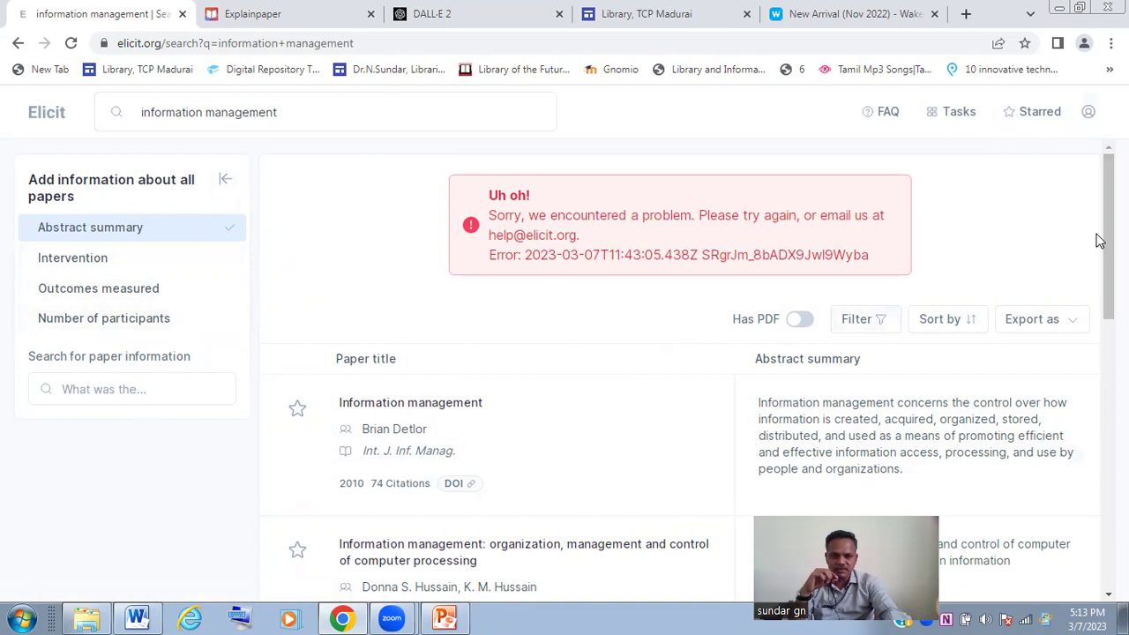
Restrict the search results to papers that have a PDF and reload the page.
left_click_drag(1108, 241, 1109, 292)
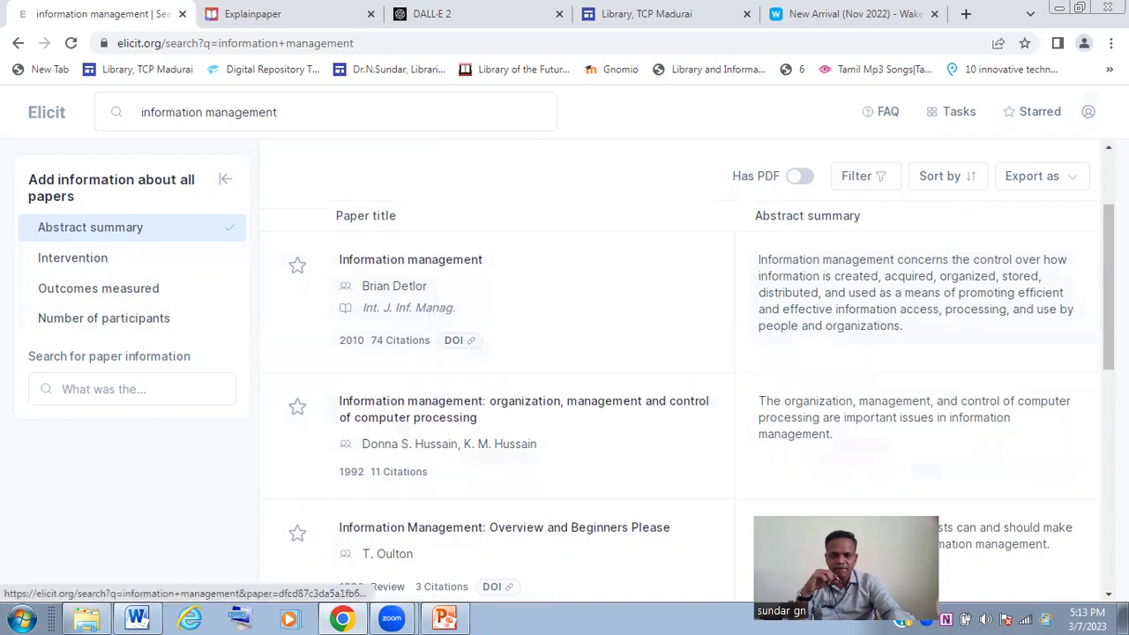
left_click(803, 179)
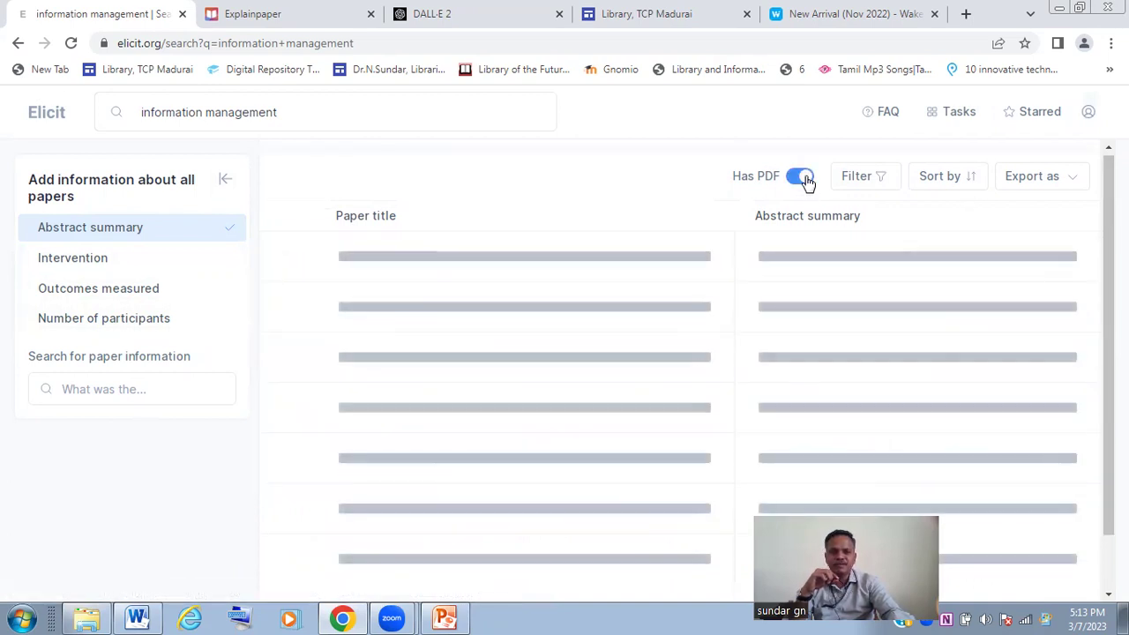
left_click(882, 181)
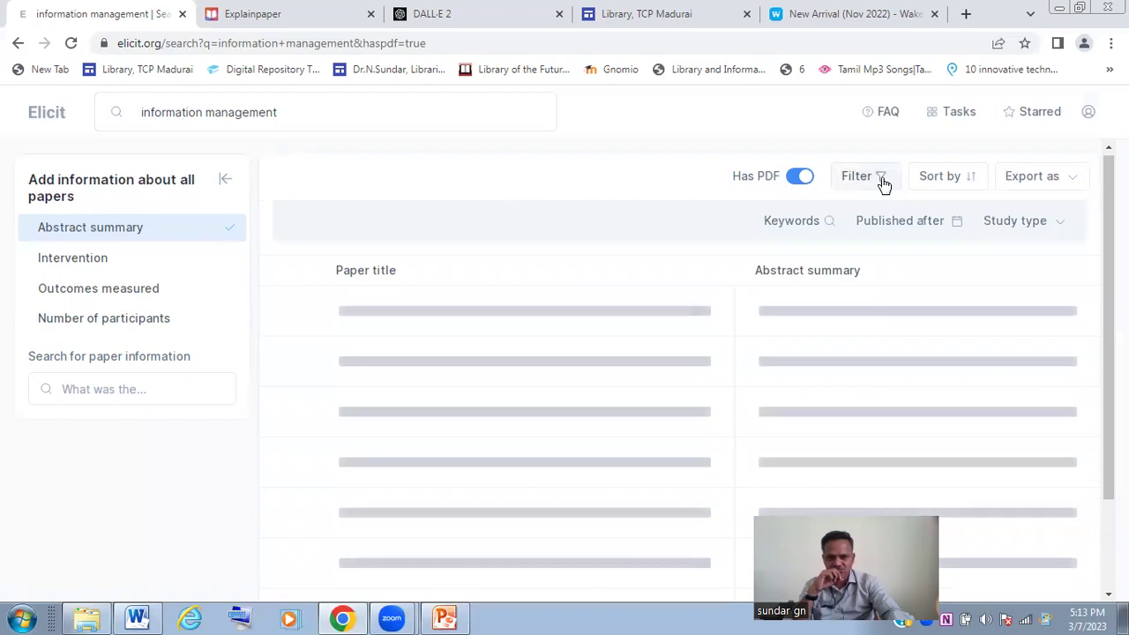
left_click(882, 181)
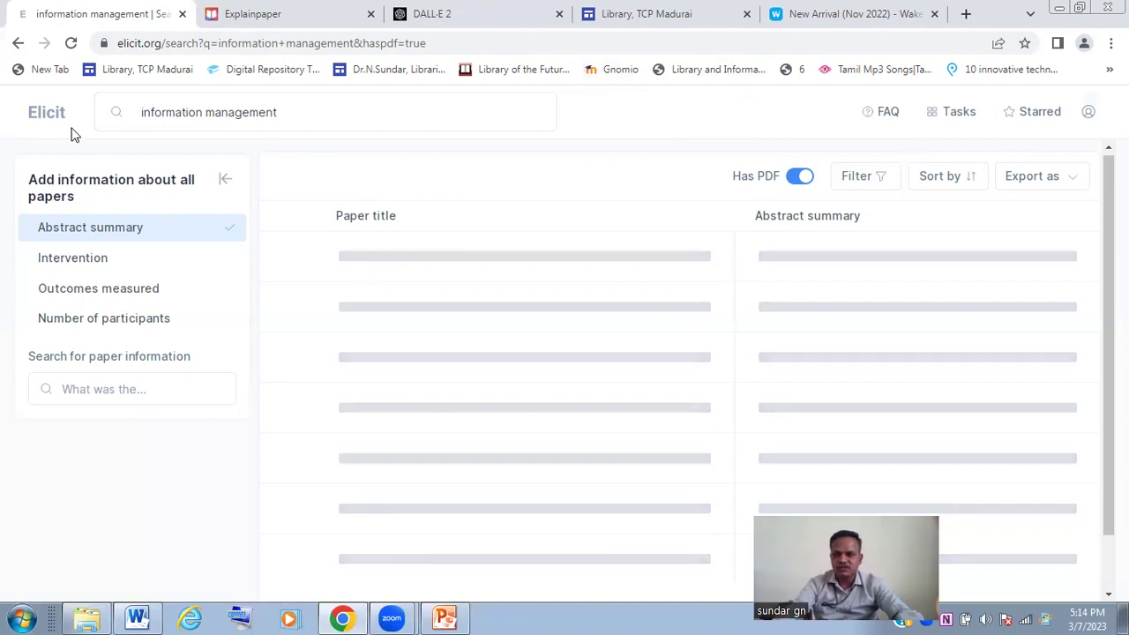
left_click(67, 50)
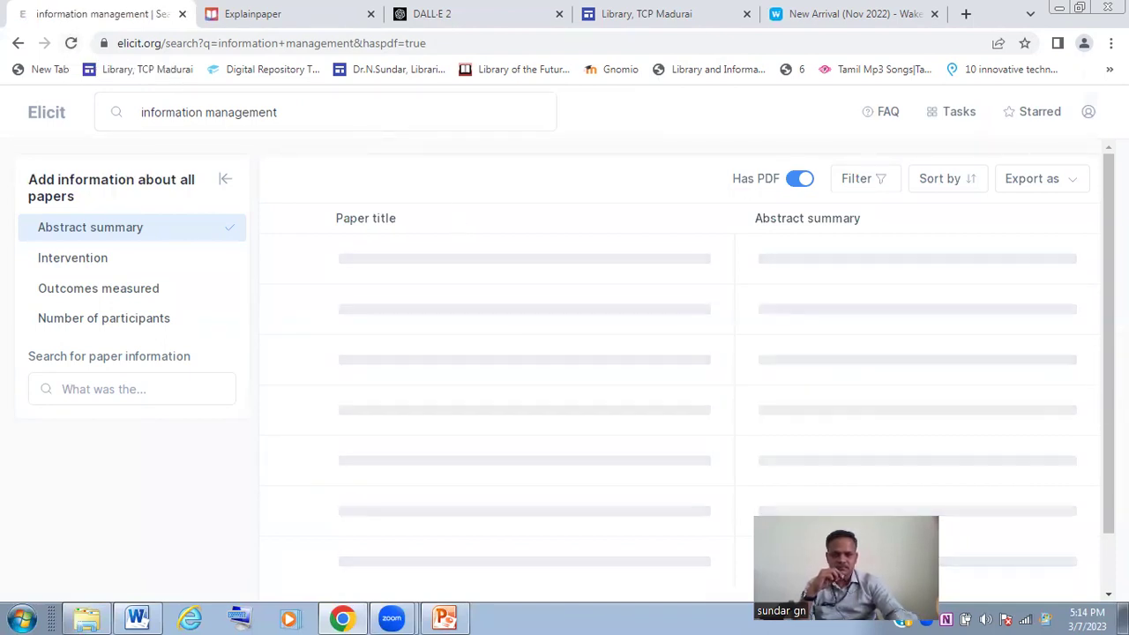
Open the paper "Information Management and Valuation" and look through its detail sections.
scroll(1094, 391, "down", 1)
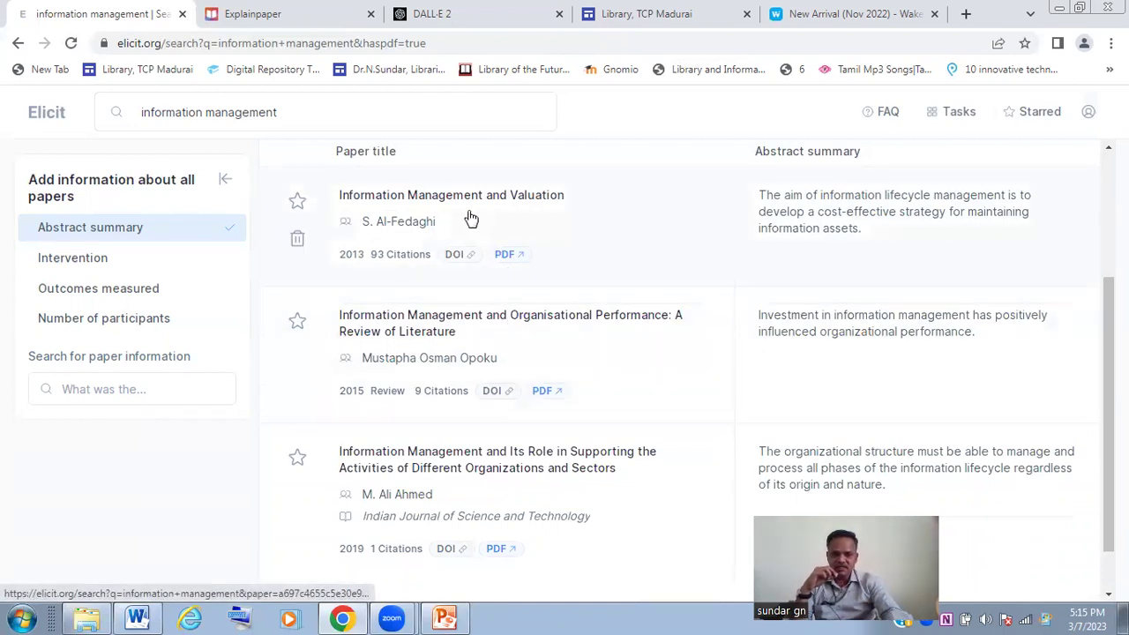
left_click(544, 204)
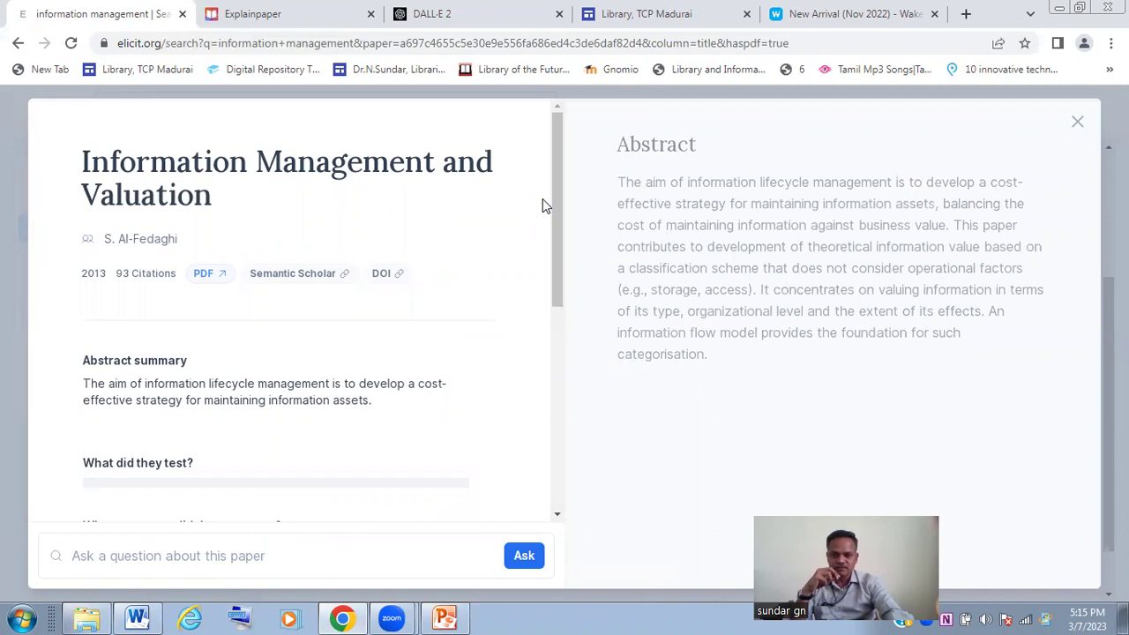
left_click_drag(554, 206, 550, 365)
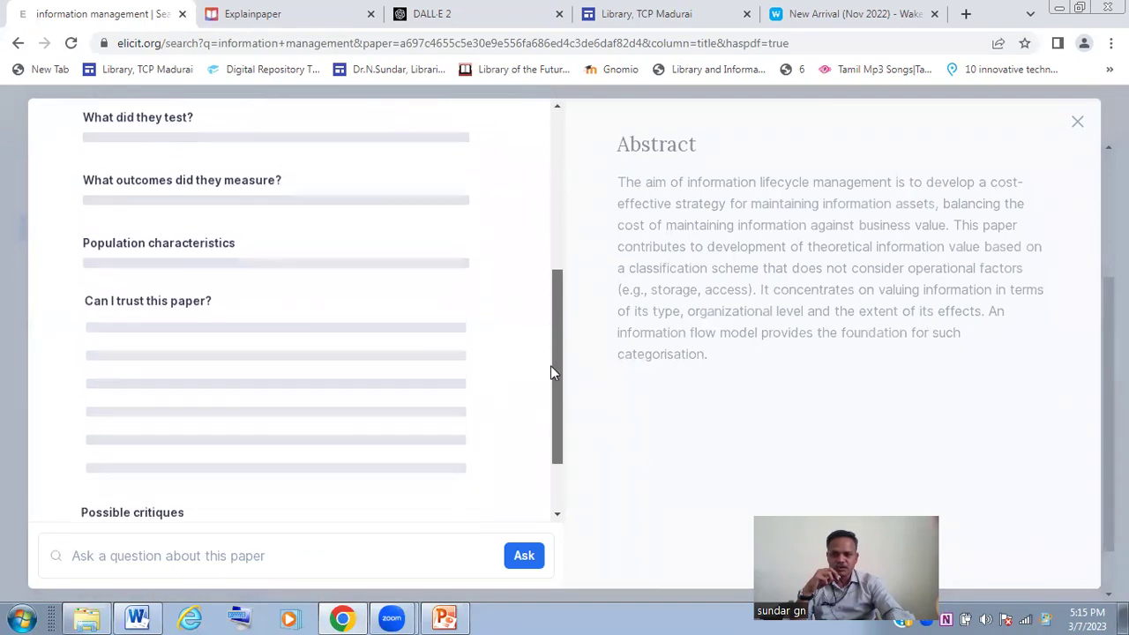
Ask the custom question "aim of the paper" about the open paper and check its entry under Custom questions.
left_click(353, 544)
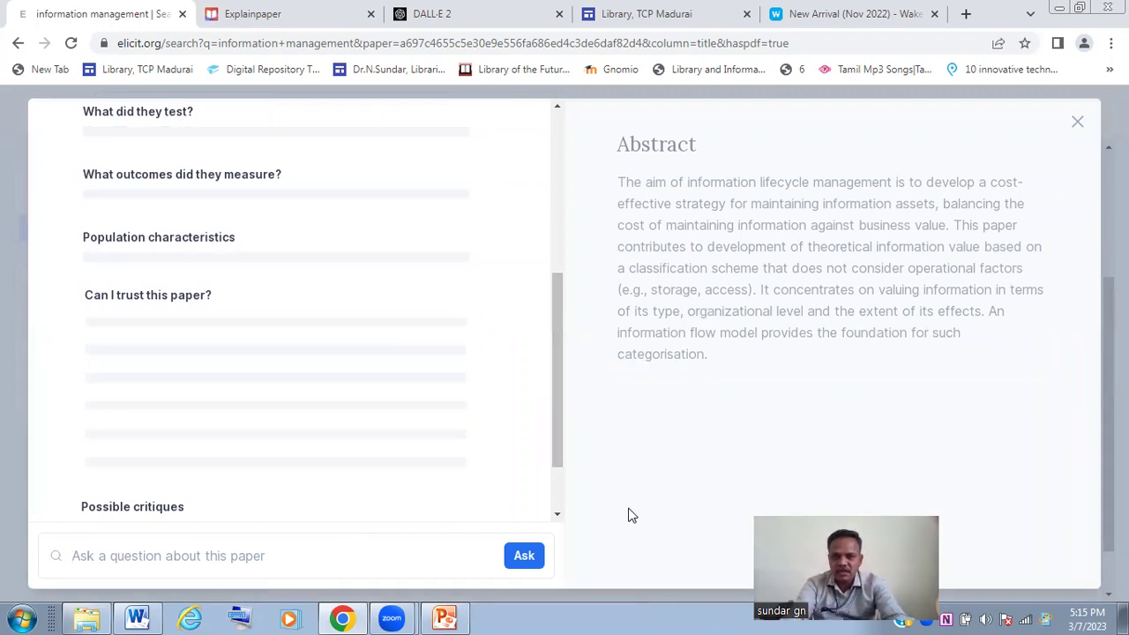
type("aim")
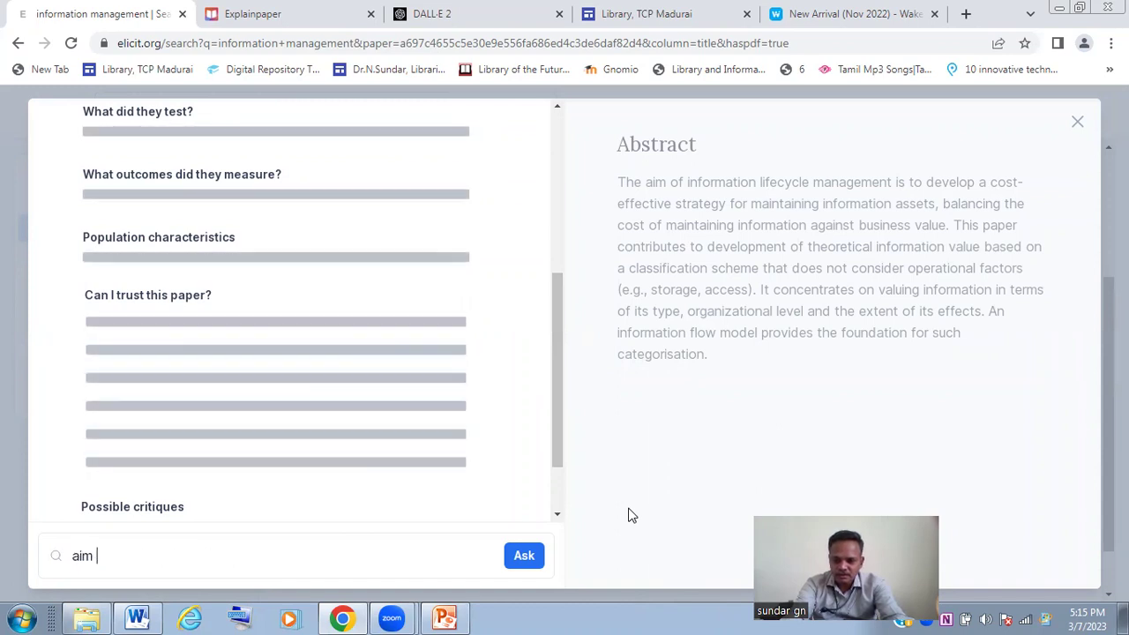
key("BackSpace")
key("BackSpace")
key("BackSpace")
key("BackSpace")
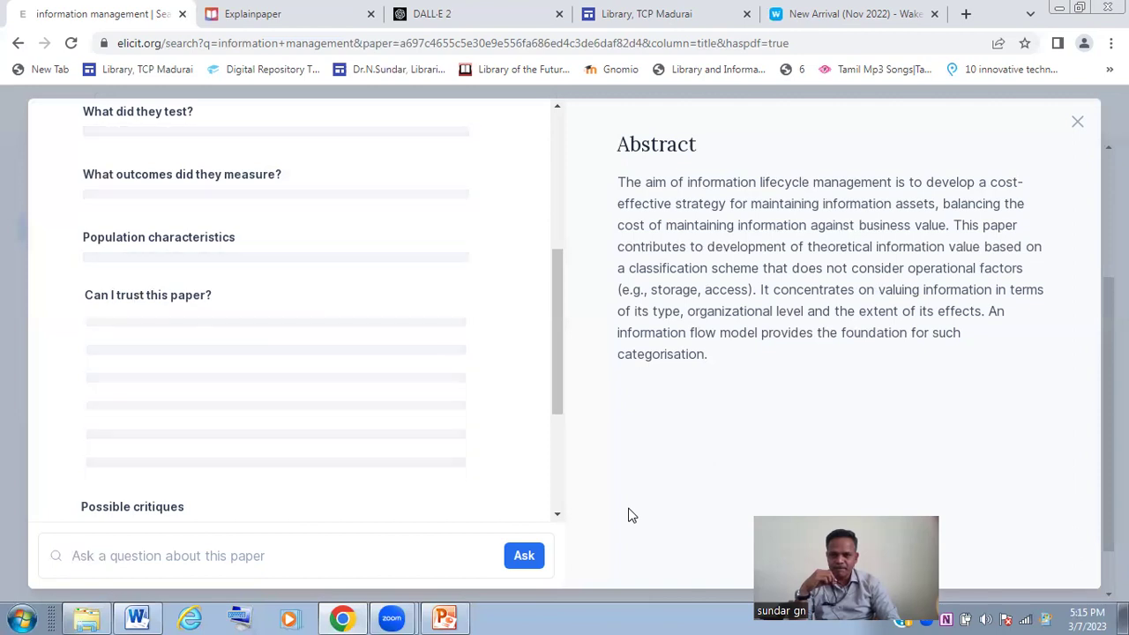
left_click_drag(562, 403, 559, 534)
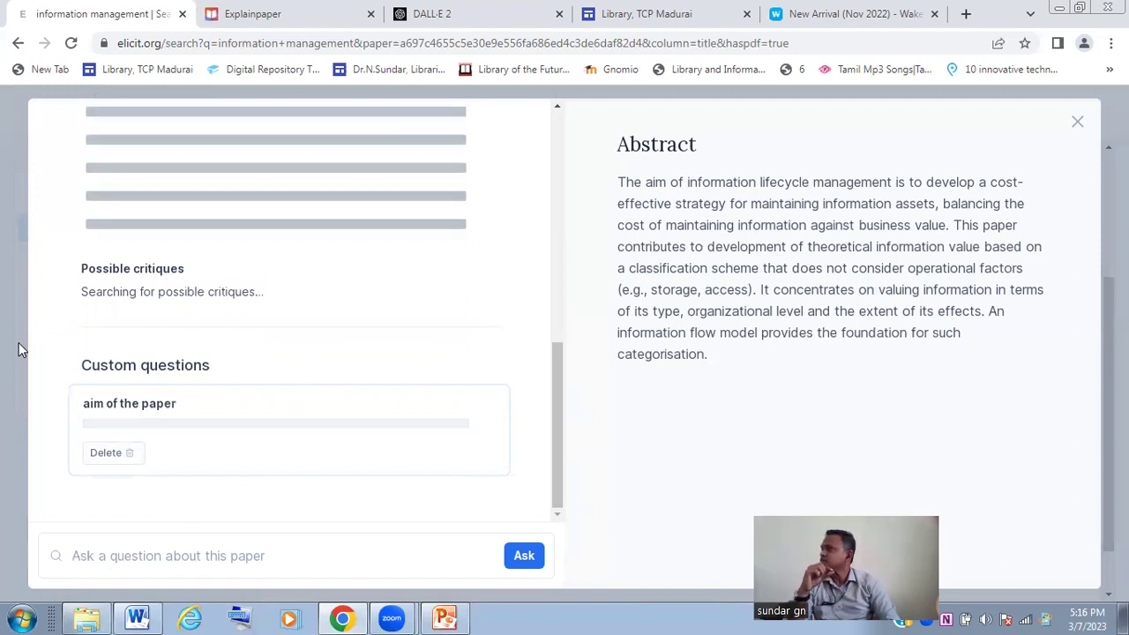
left_click(198, 563)
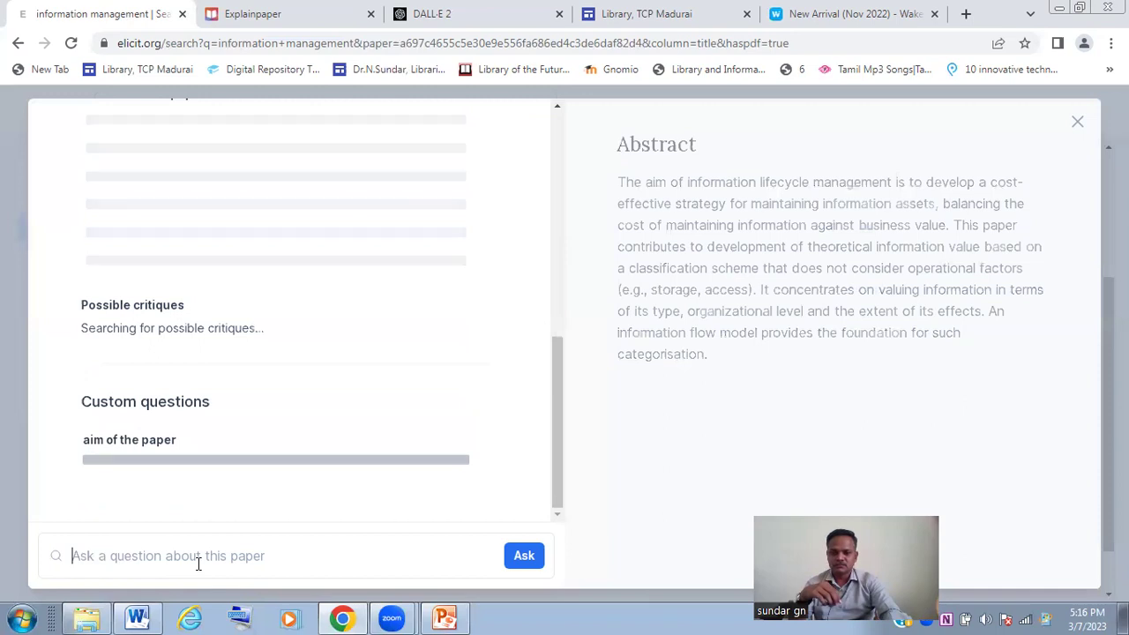